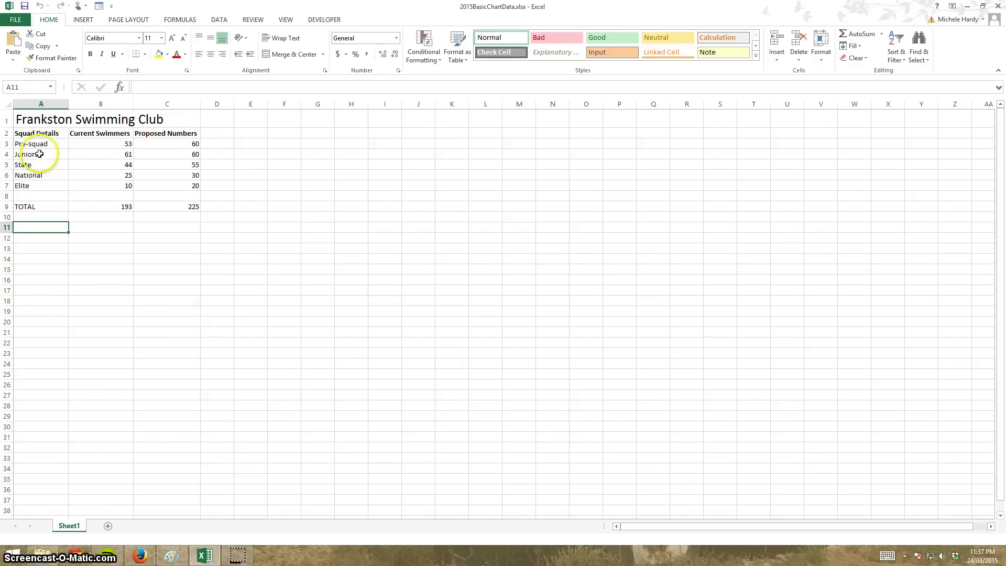
Select the squad table A2:C7 and bring up the Insert ribbon's chart commands.
click(22, 133)
drag(22, 133, 184, 191)
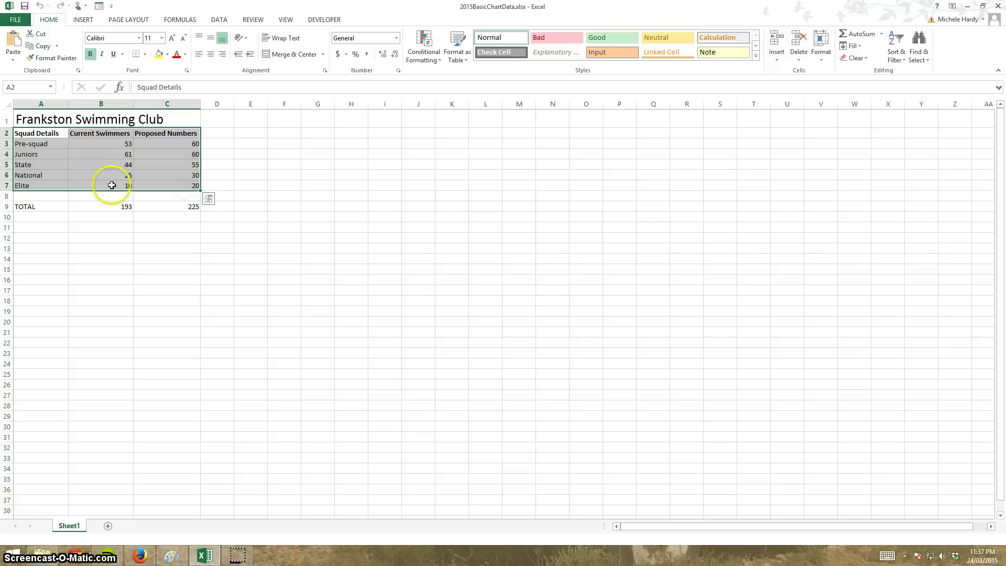
click(84, 20)
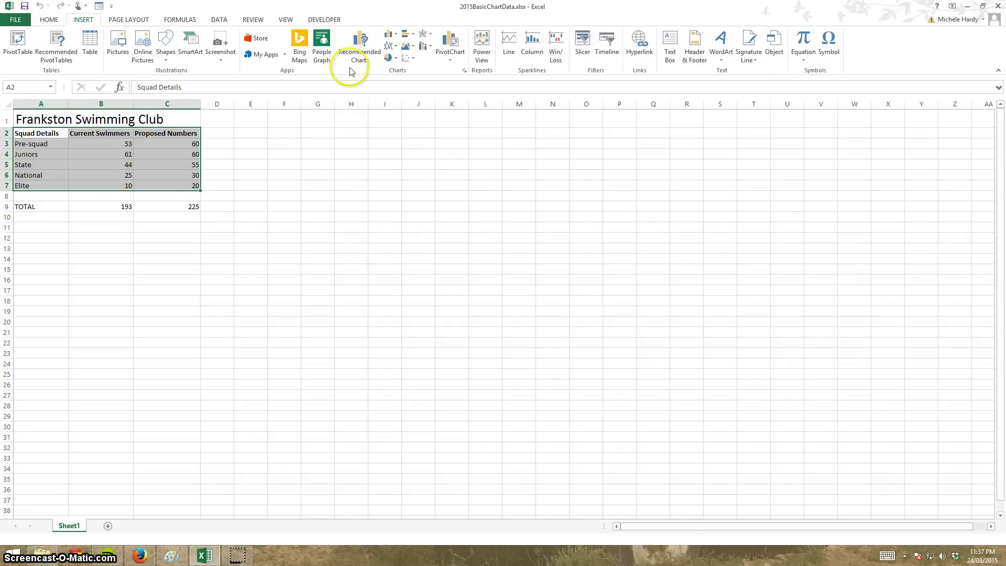
Insert a 2-D Clustered Column chart of current and proposed swimmers per squad.
click(396, 37)
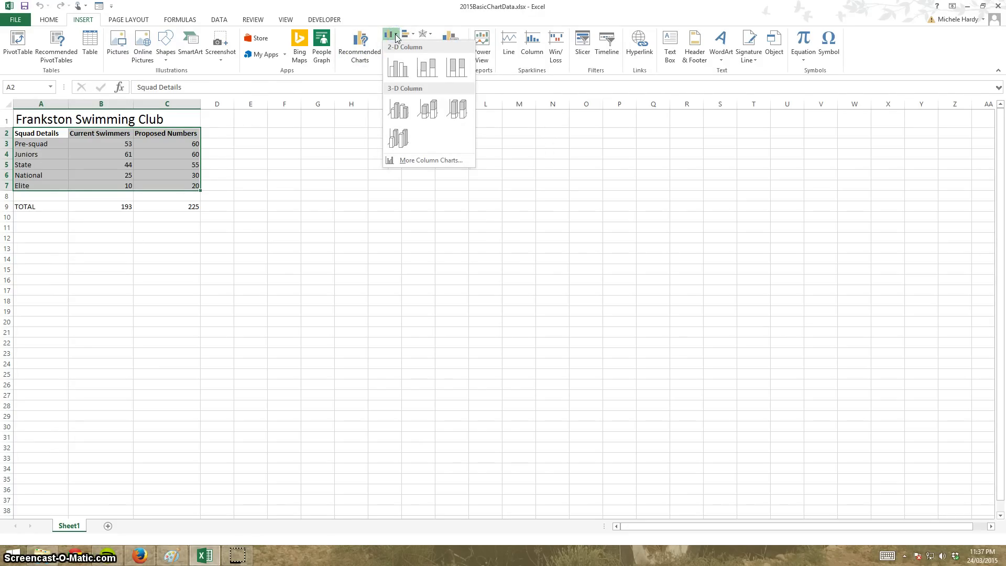
click(403, 68)
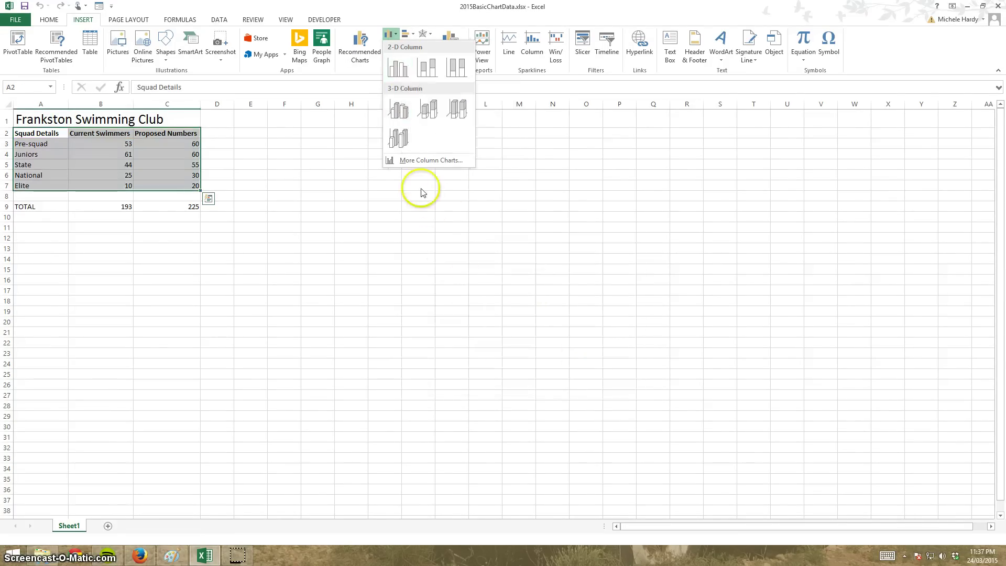
click(395, 64)
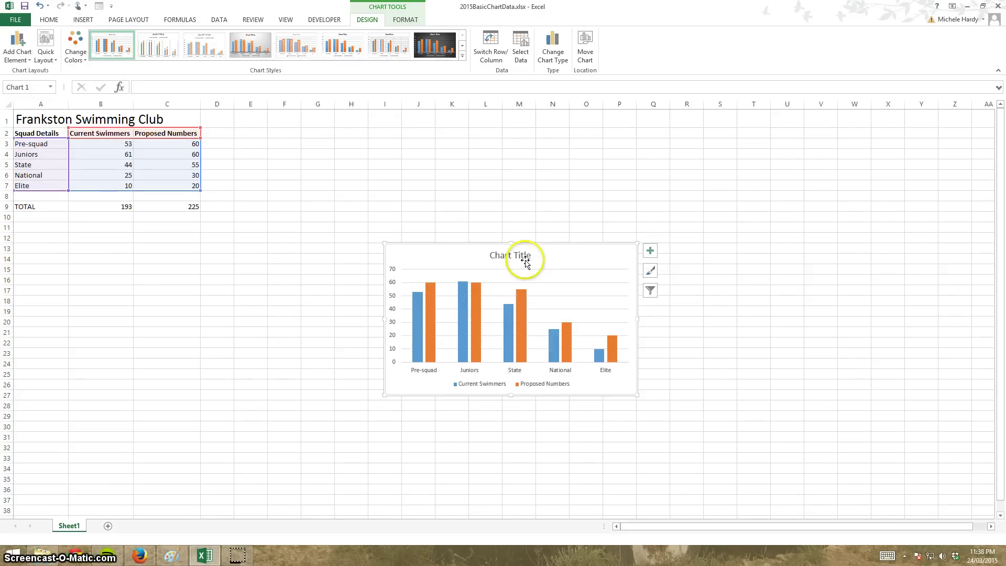
Replace the Chart Title placeholder with 'Frankston Swimming CLub' and begin a second title line.
click(478, 384)
click(524, 252)
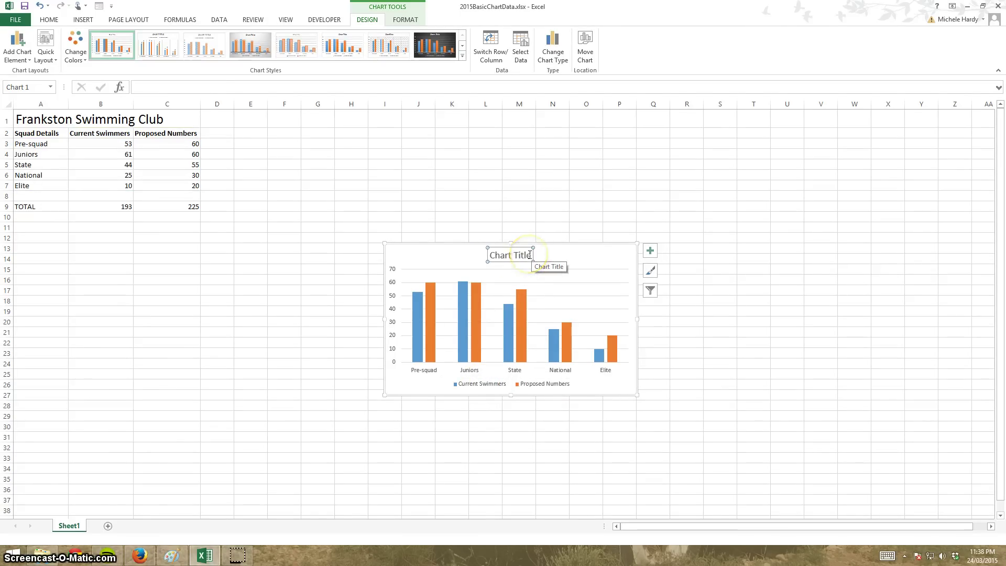
click(529, 256)
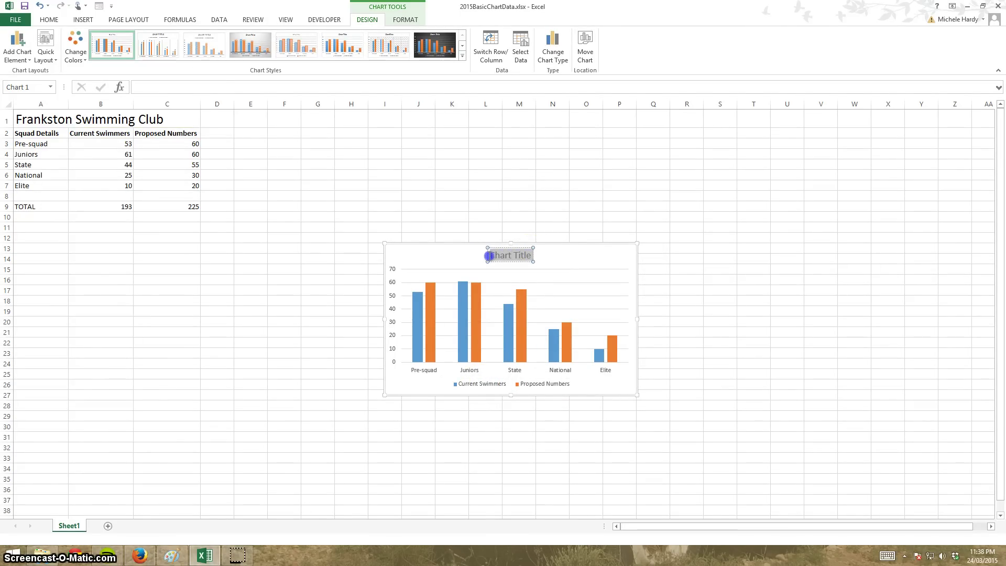
click(489, 256)
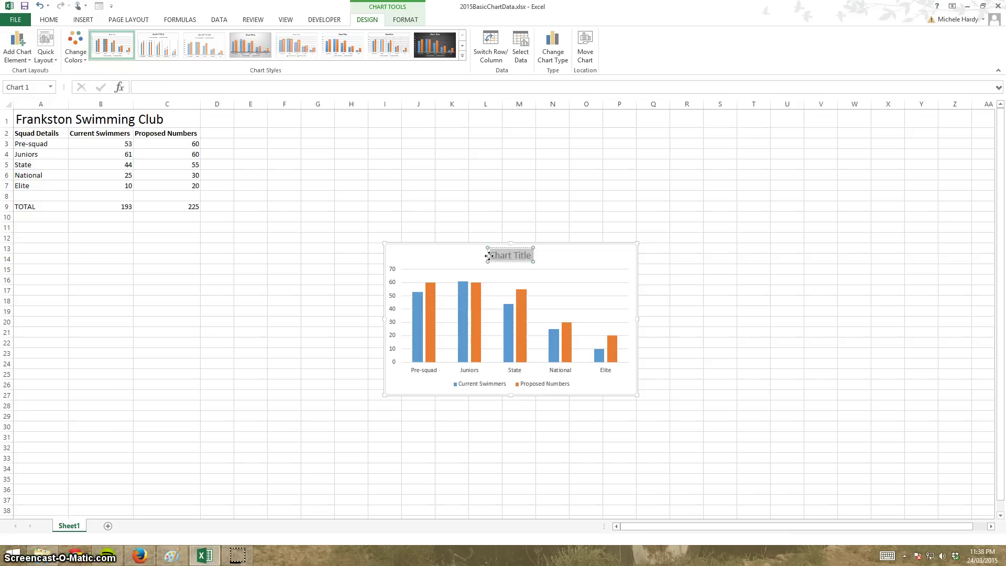
text(Frankston)
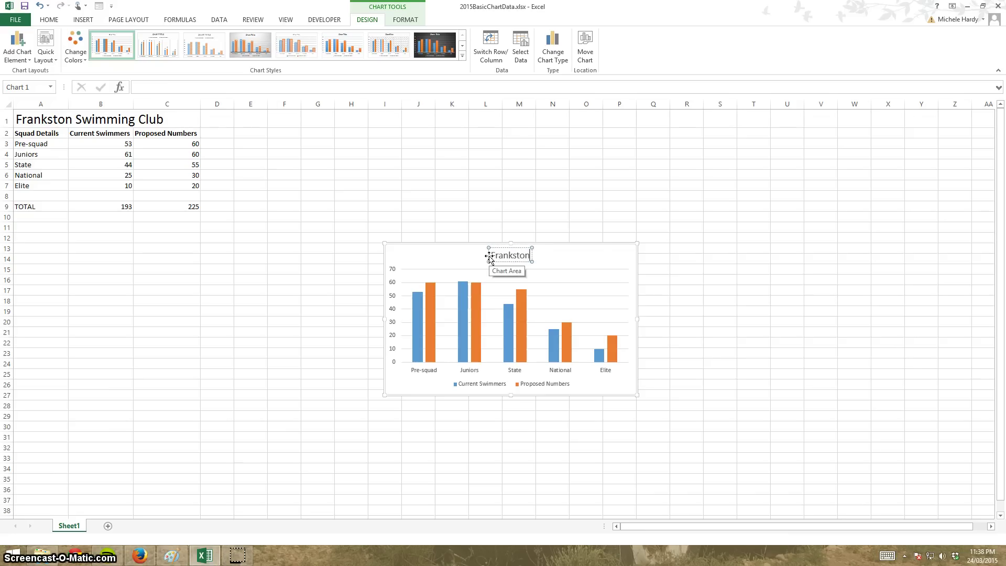
text( Sw)
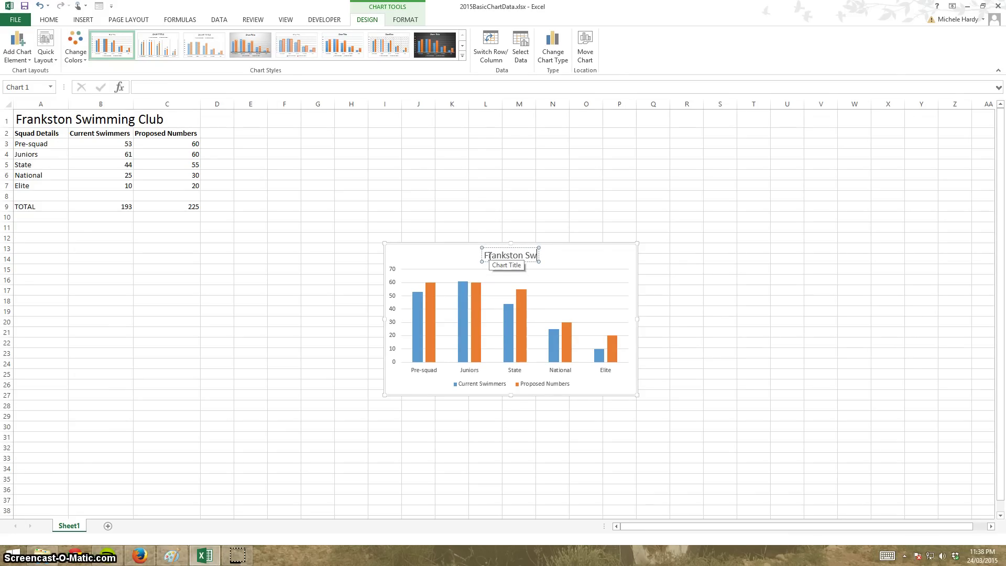
text(imming CLu)
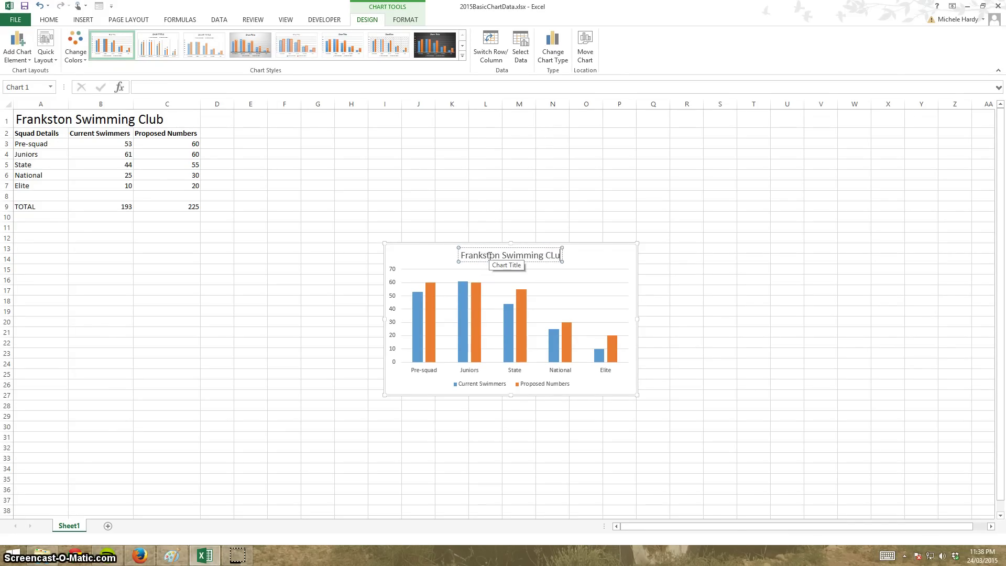
text(b)
key(Return)
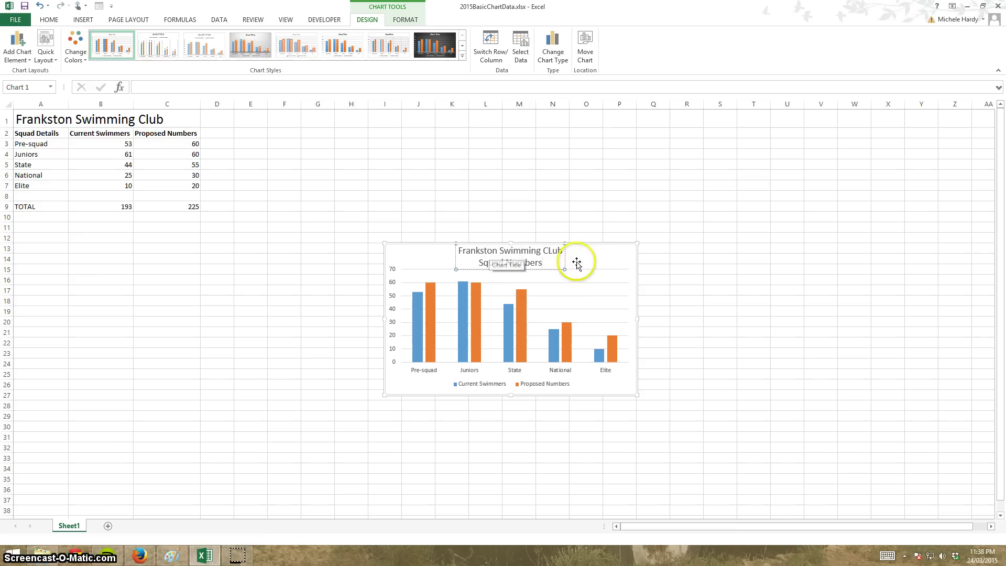
Finish the title edit, review the Chart Elements options, then show the Chart Styles choices.
click(605, 292)
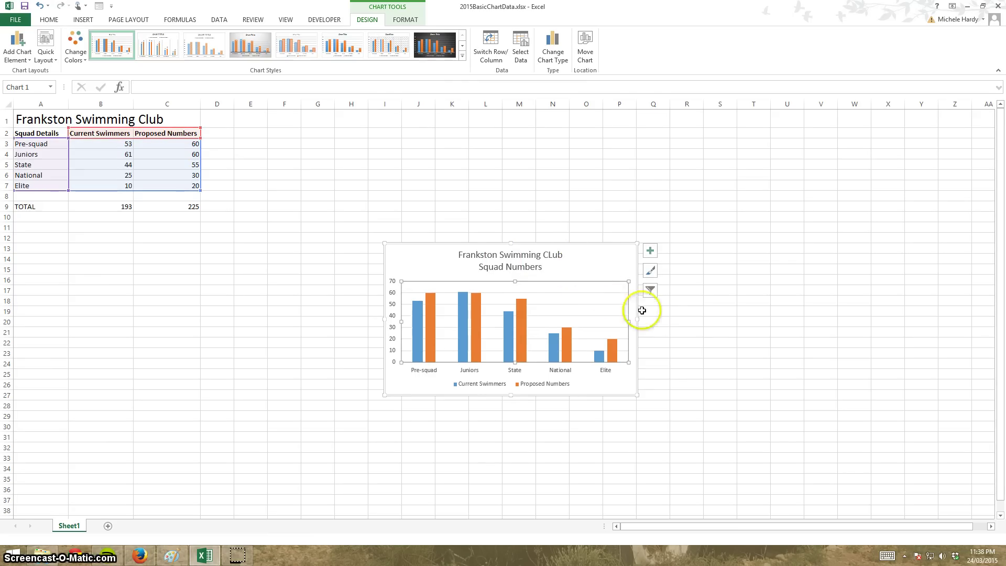
click(650, 251)
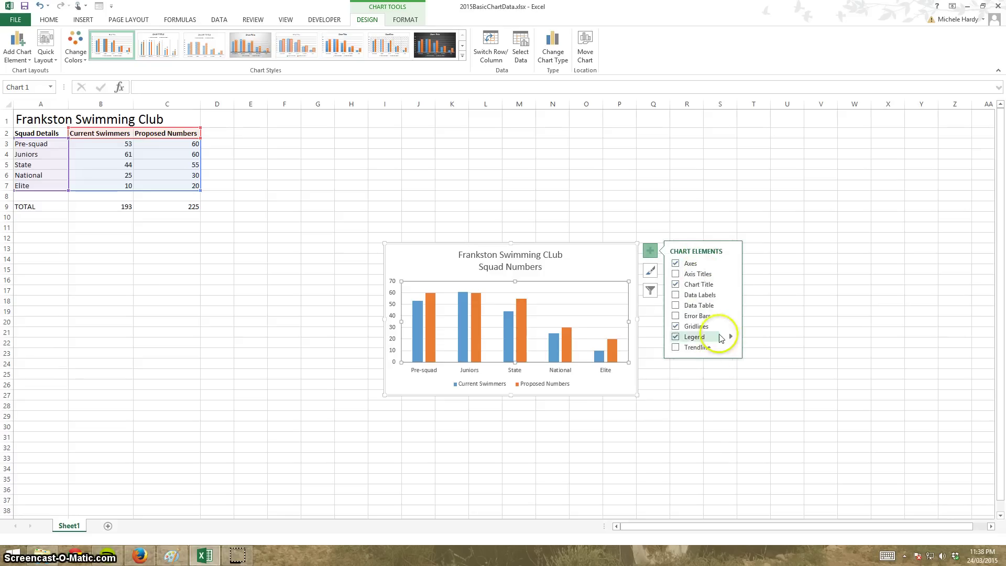
click(675, 295)
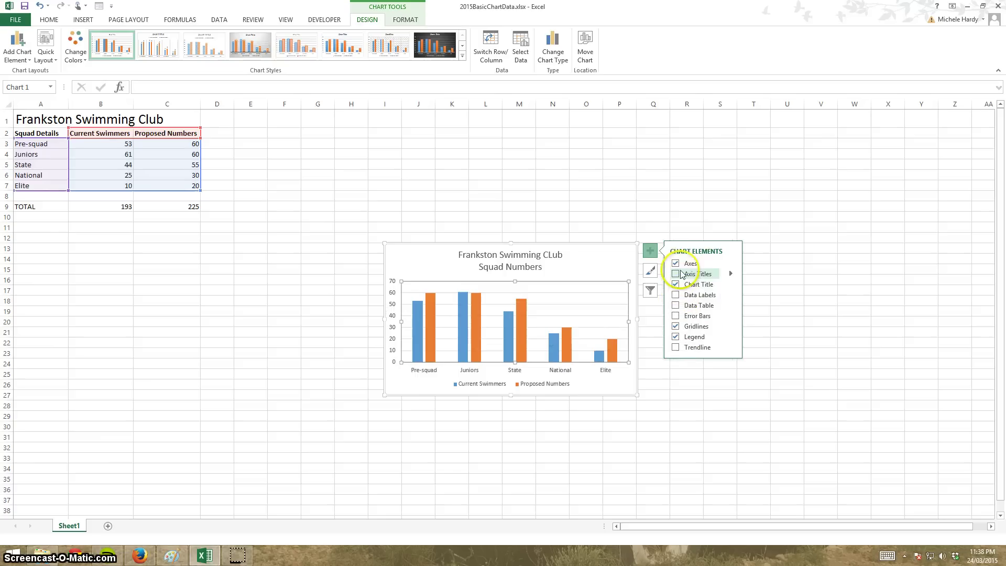
click(650, 271)
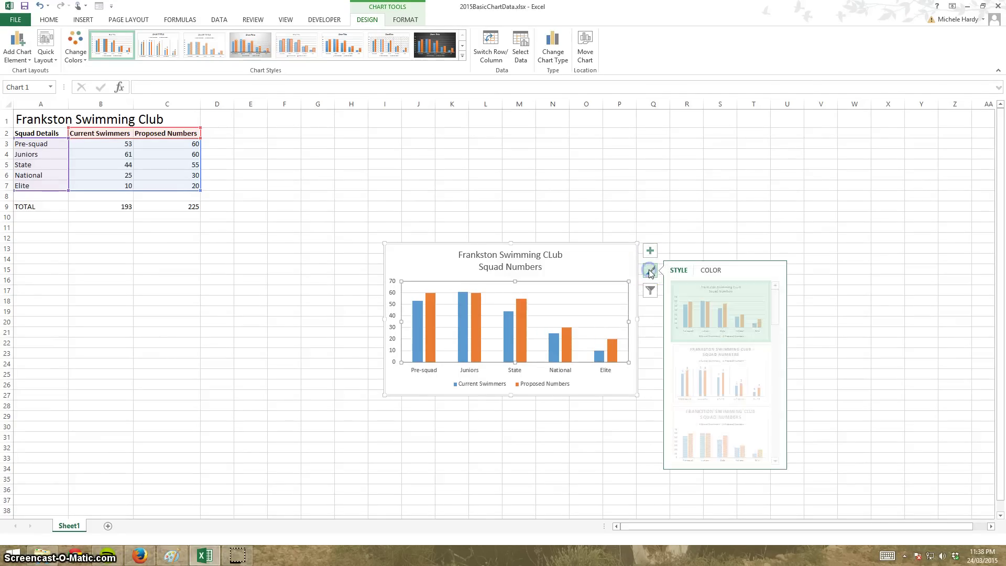
Preview styles and palettes, then apply Colorful Color 4 for green current and blue proposed bars.
click(732, 384)
drag(775, 310, 779, 377)
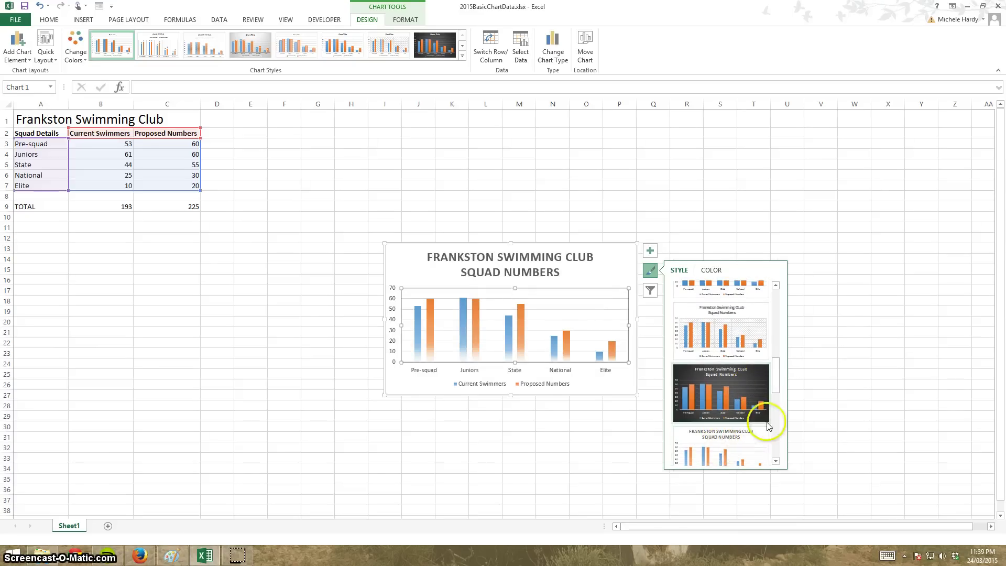
drag(775, 381, 779, 443)
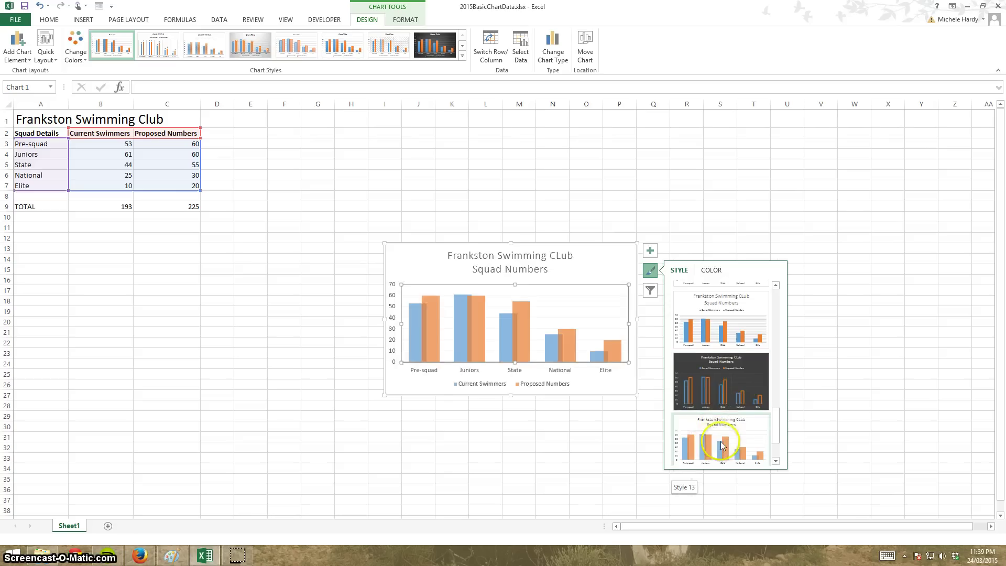
click(720, 275)
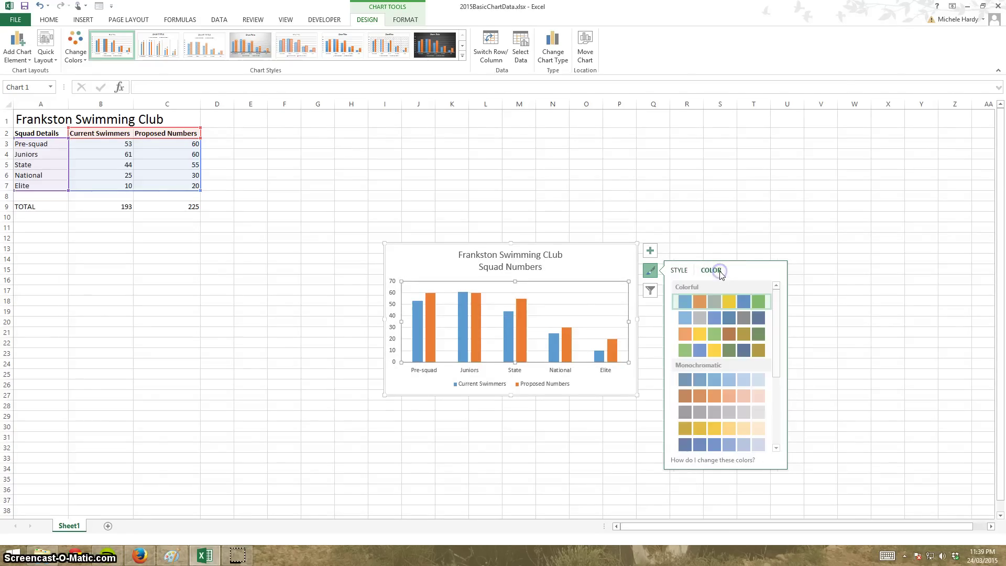
drag(774, 340, 763, 436)
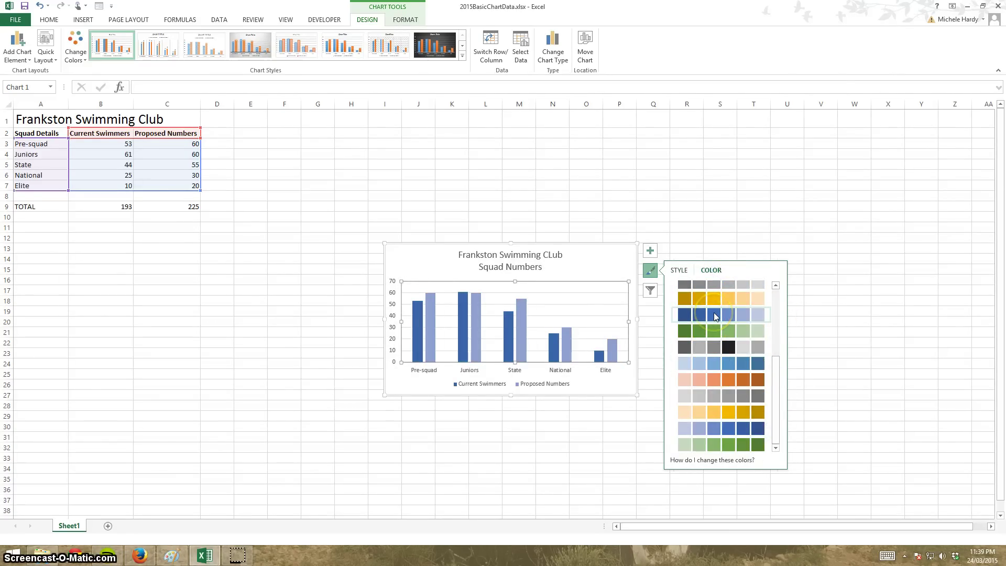
click(714, 298)
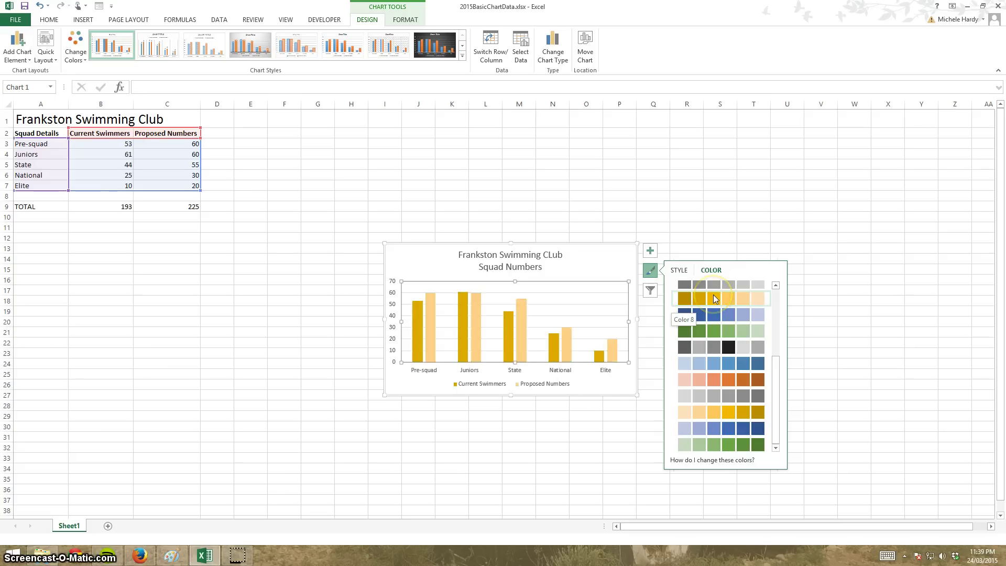
click(741, 348)
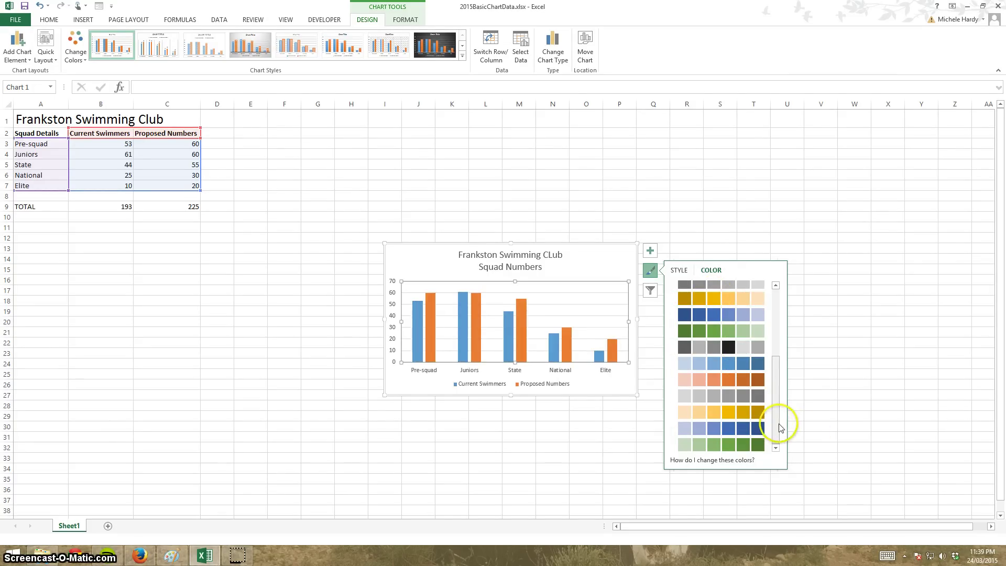
drag(781, 427, 779, 333)
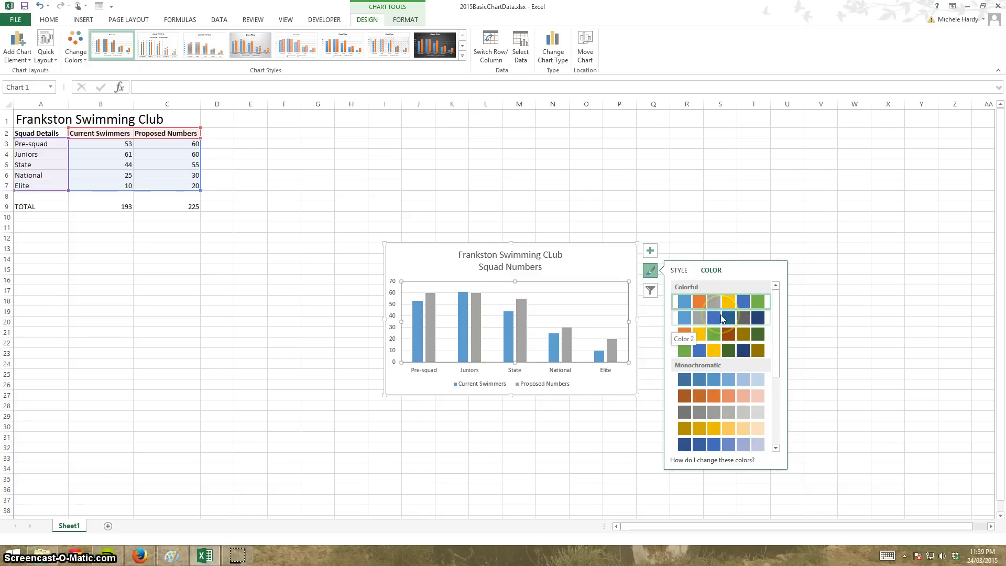
click(724, 354)
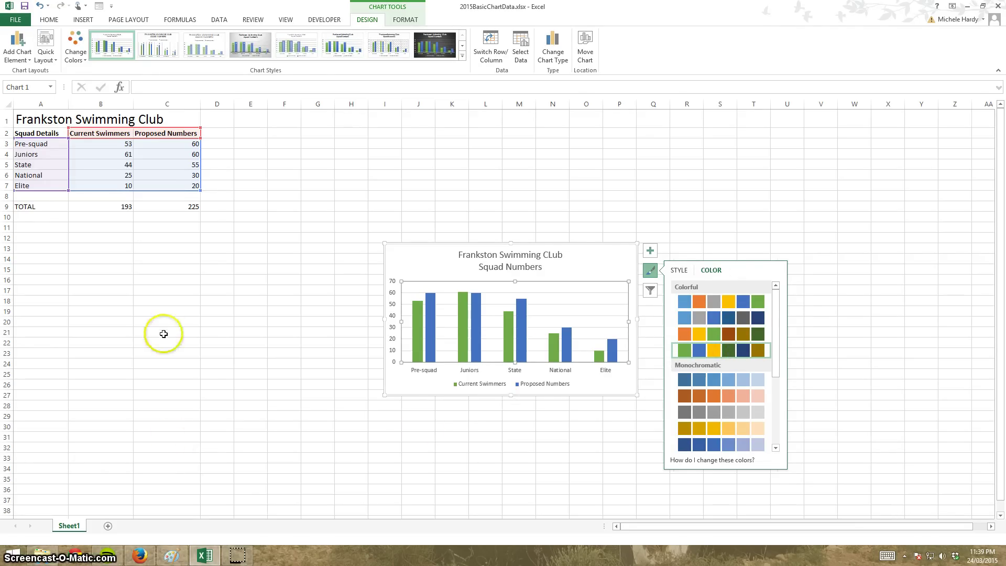
Reselect the chart, look over Quick Layout and Add Chart Element, then expand the Chart Styles gallery.
click(203, 353)
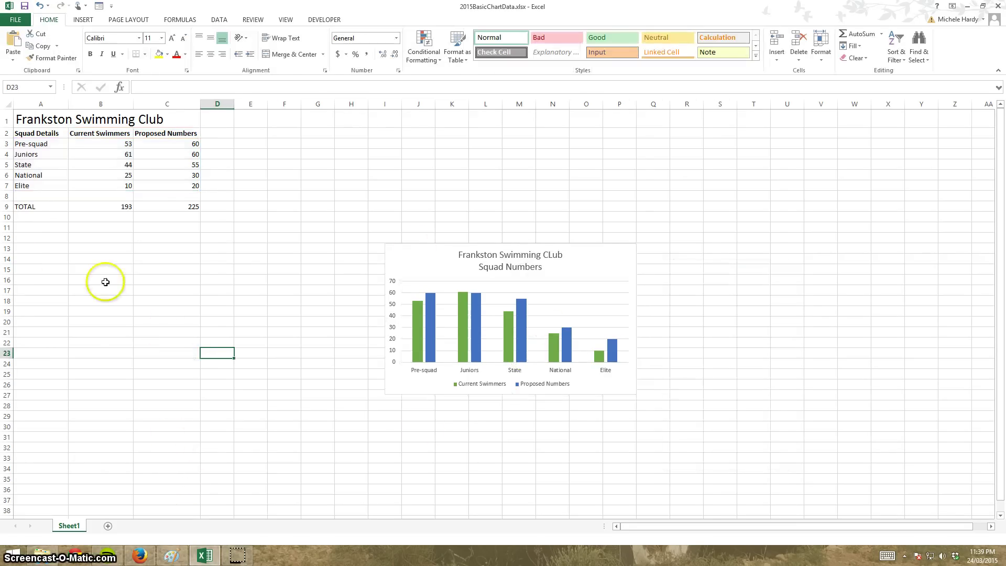
click(440, 247)
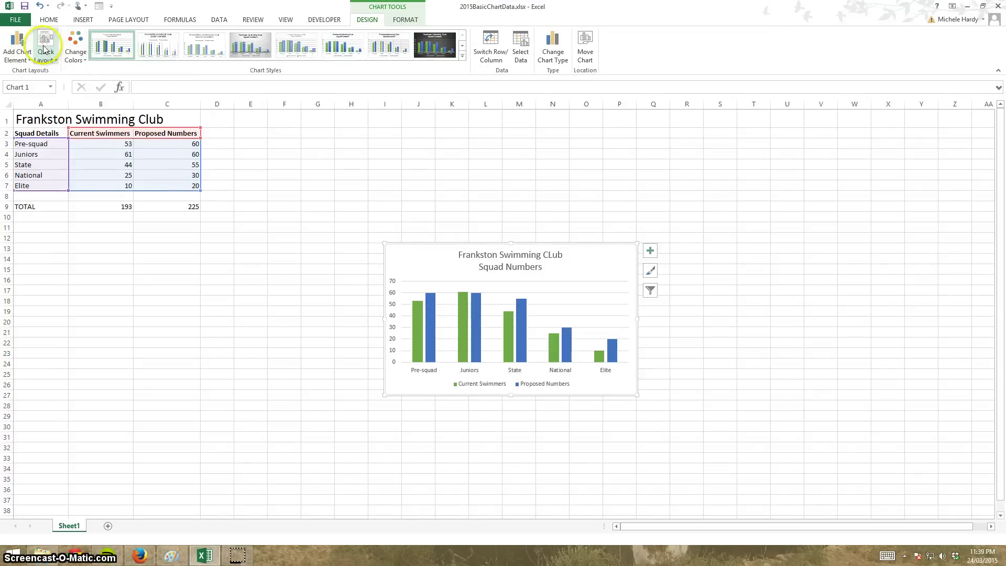
click(84, 60)
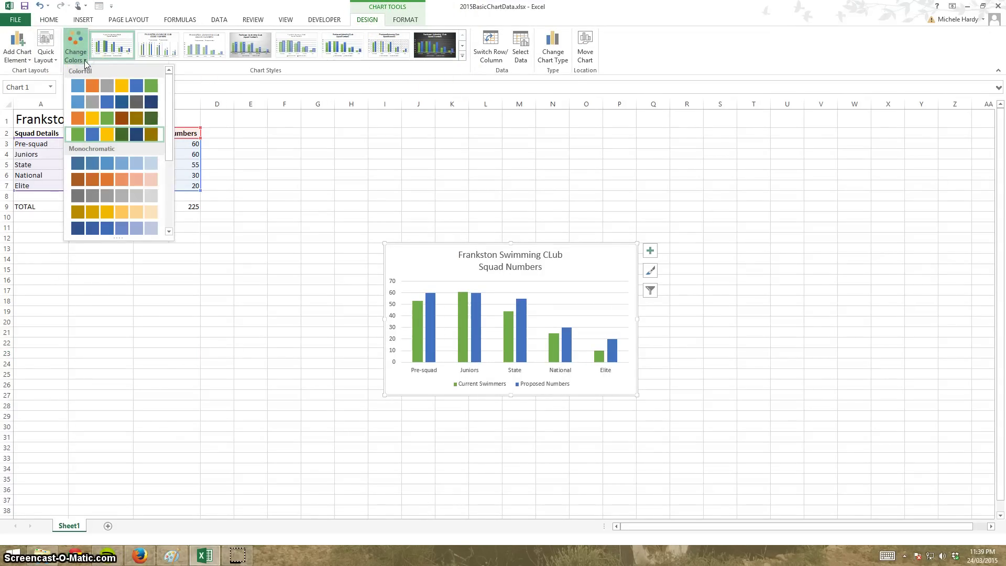
click(84, 61)
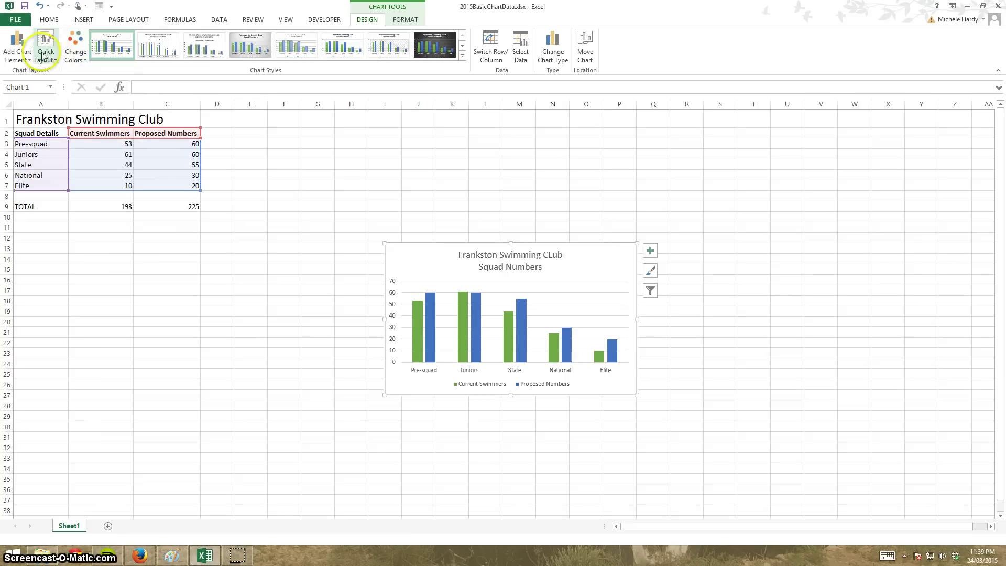
click(44, 56)
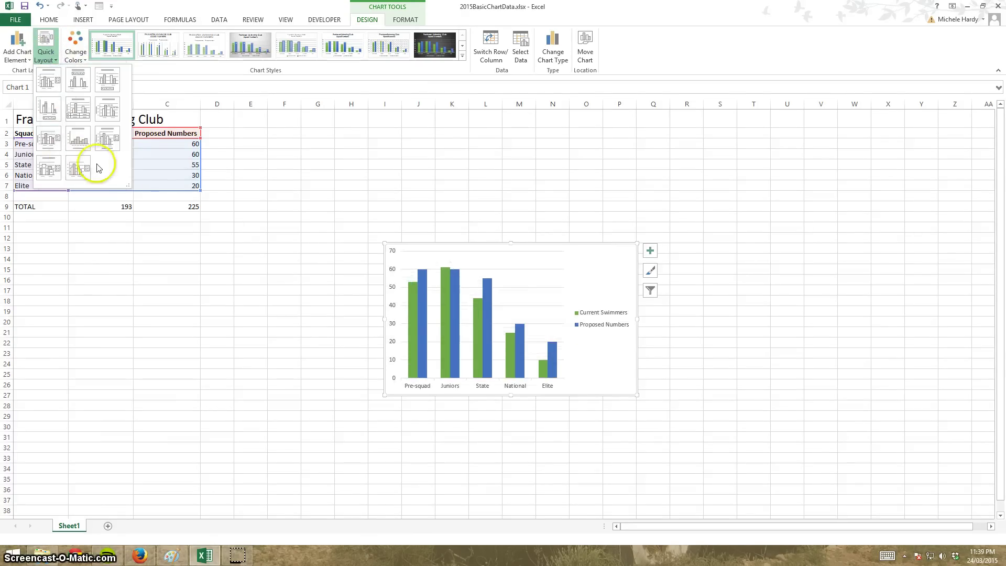
click(26, 56)
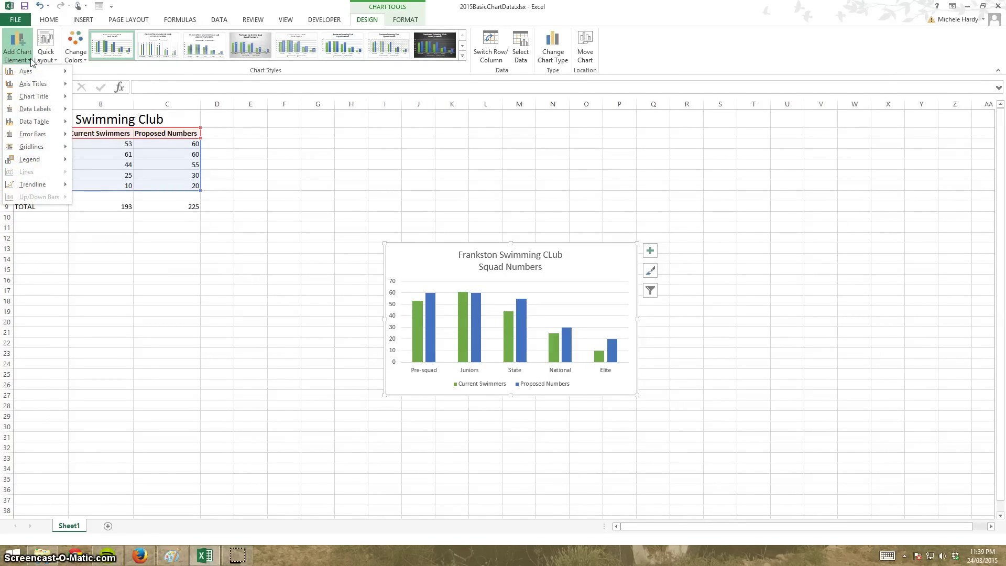
click(462, 55)
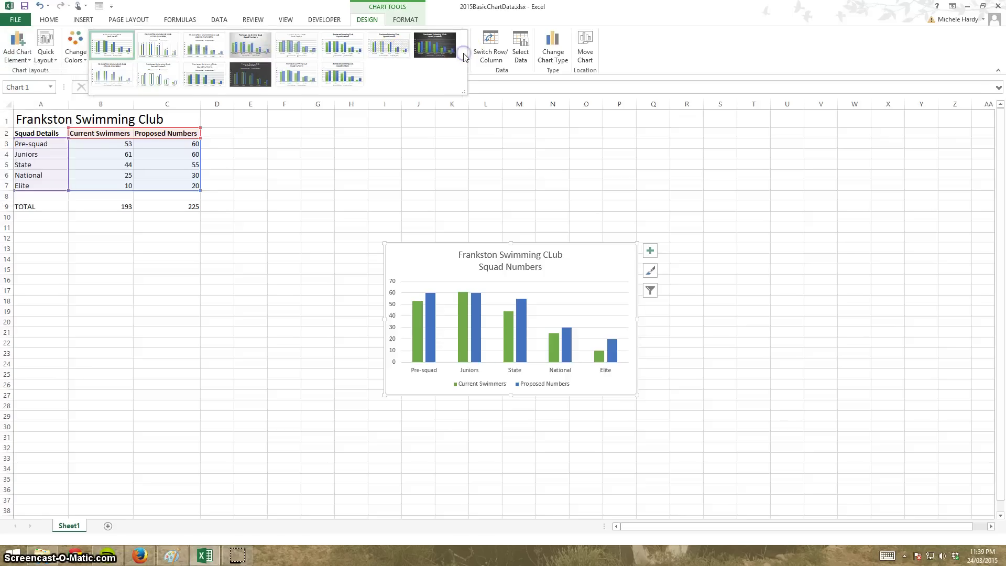
click(489, 44)
click(489, 45)
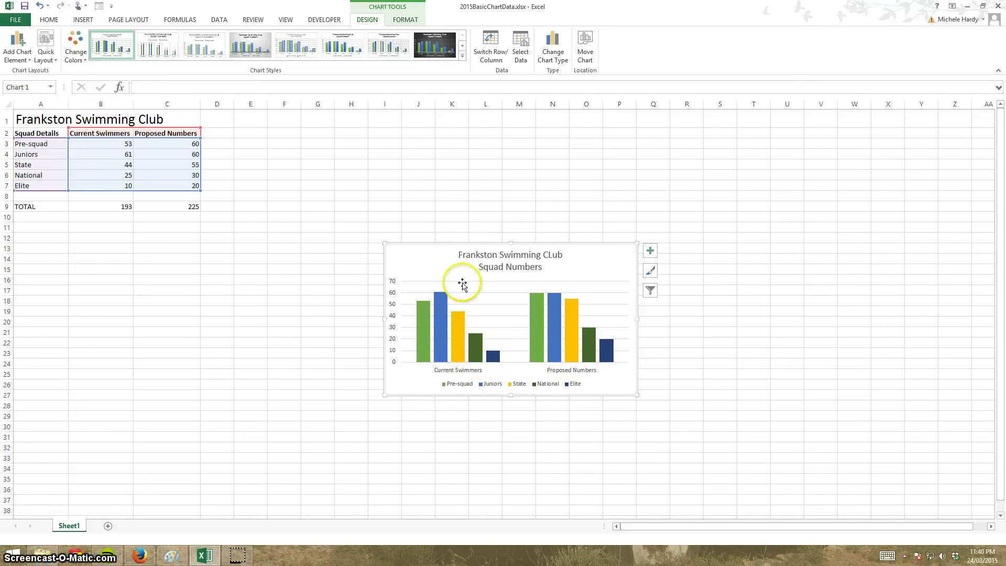
click(488, 42)
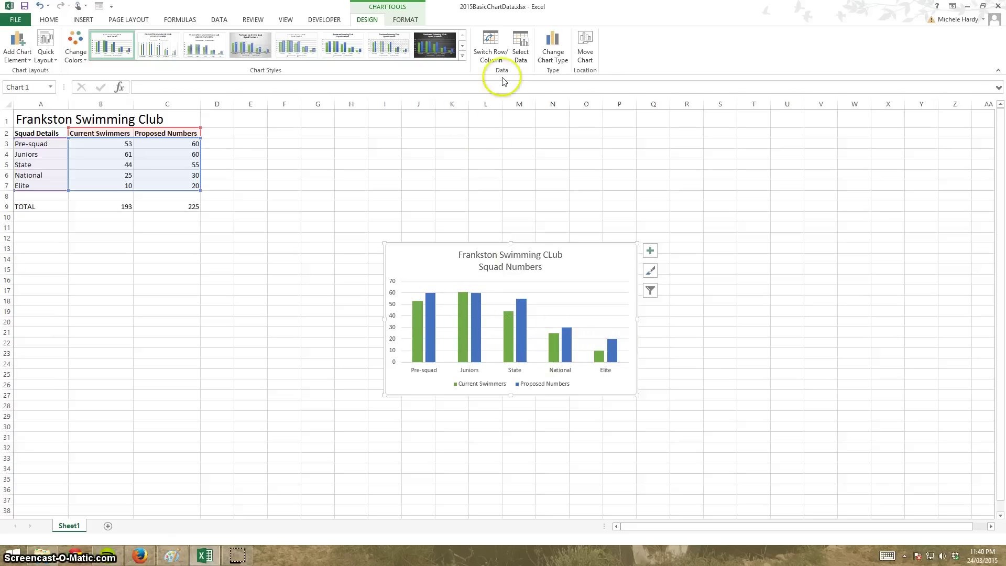
click(497, 42)
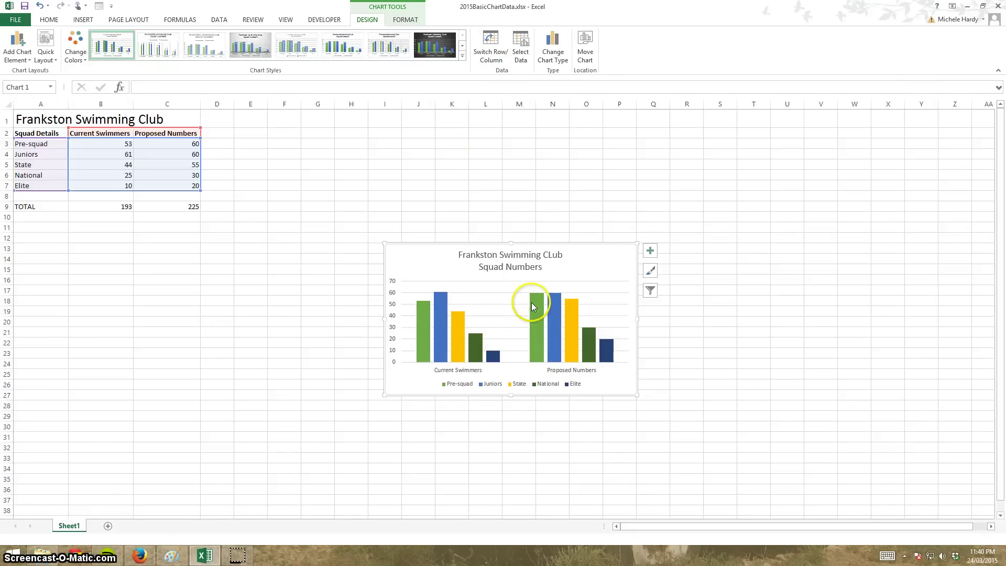
click(491, 47)
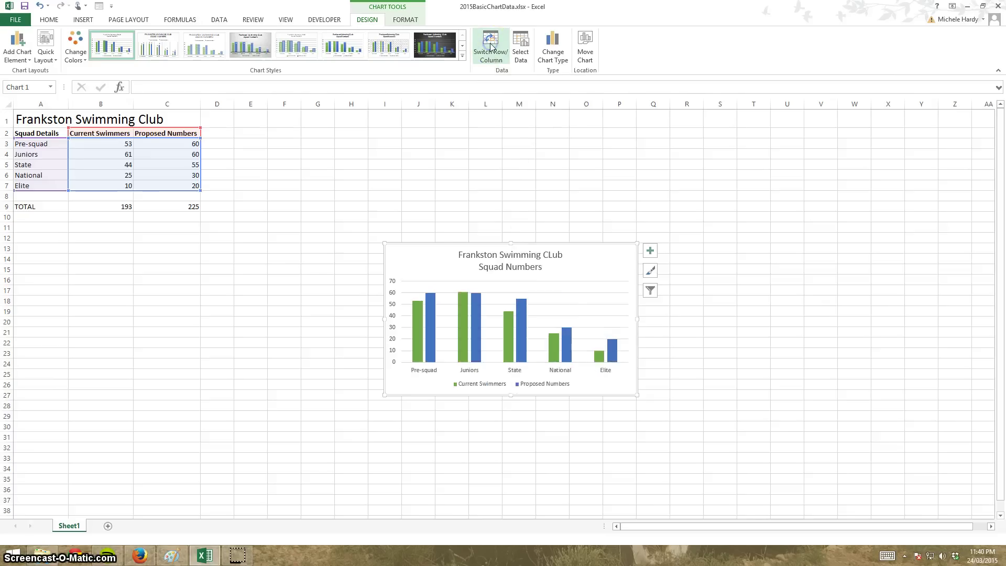
Remove the Proposed Numbers series in Select Data and begin adding a new series.
click(520, 46)
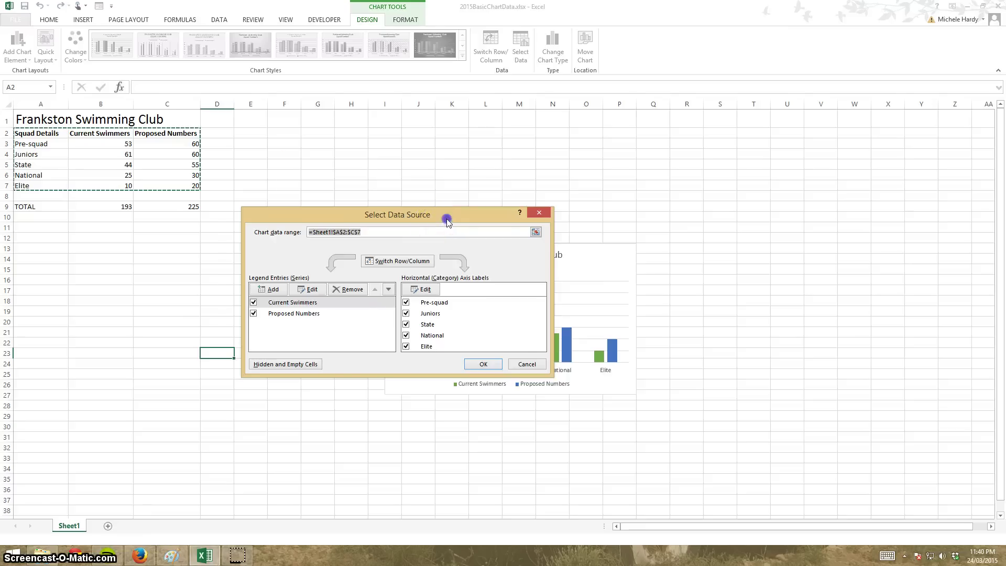
drag(445, 216, 867, 217)
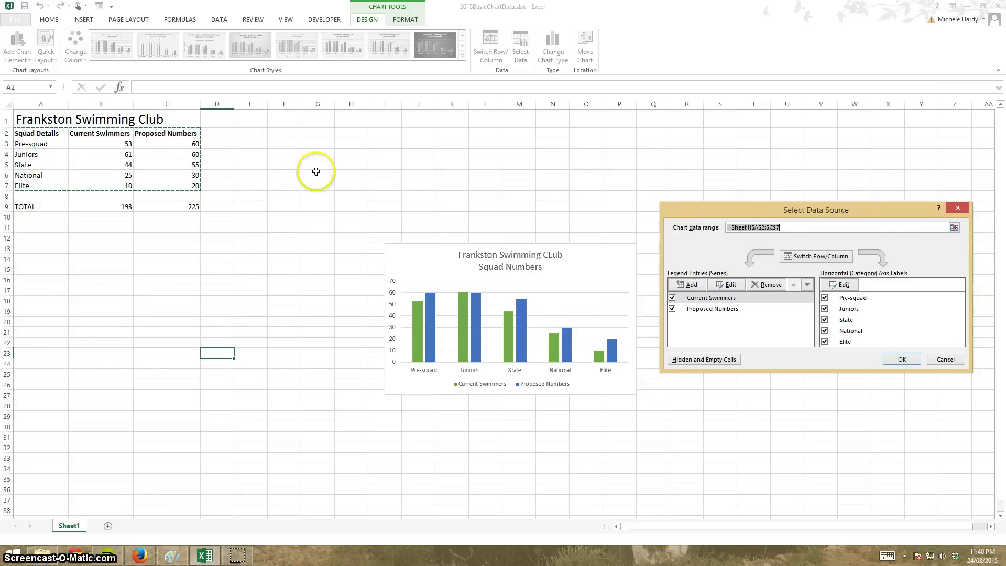
click(708, 309)
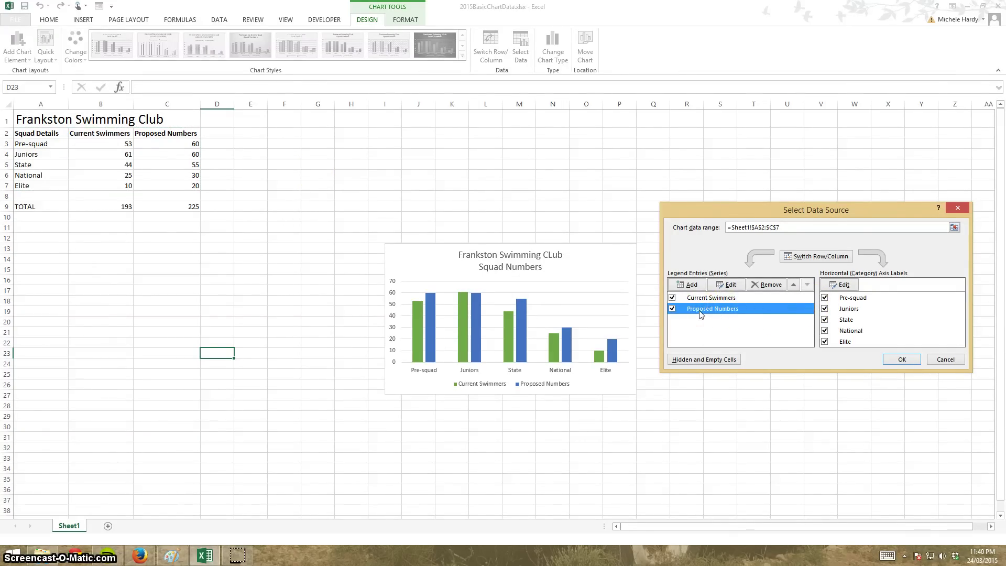
click(767, 286)
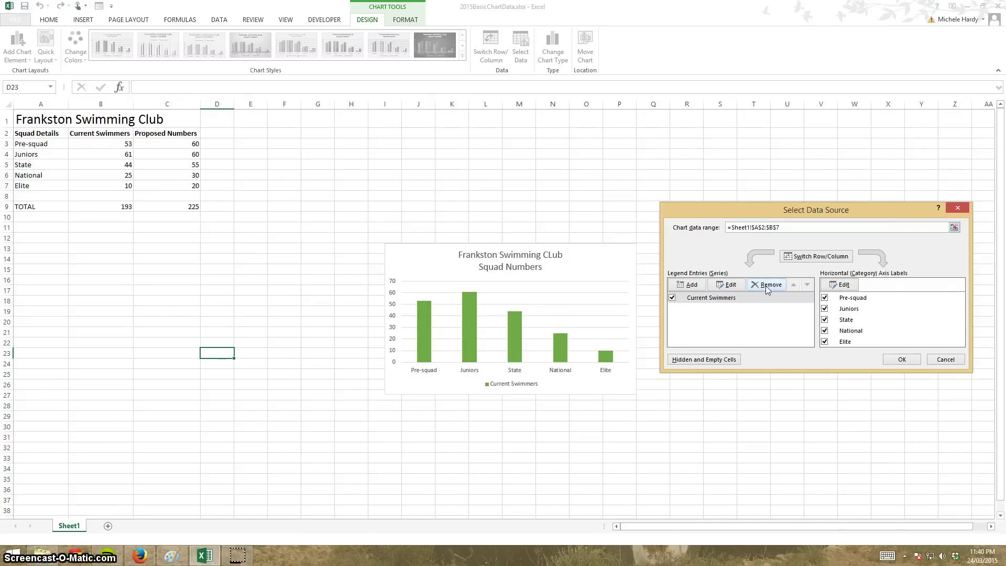
click(692, 287)
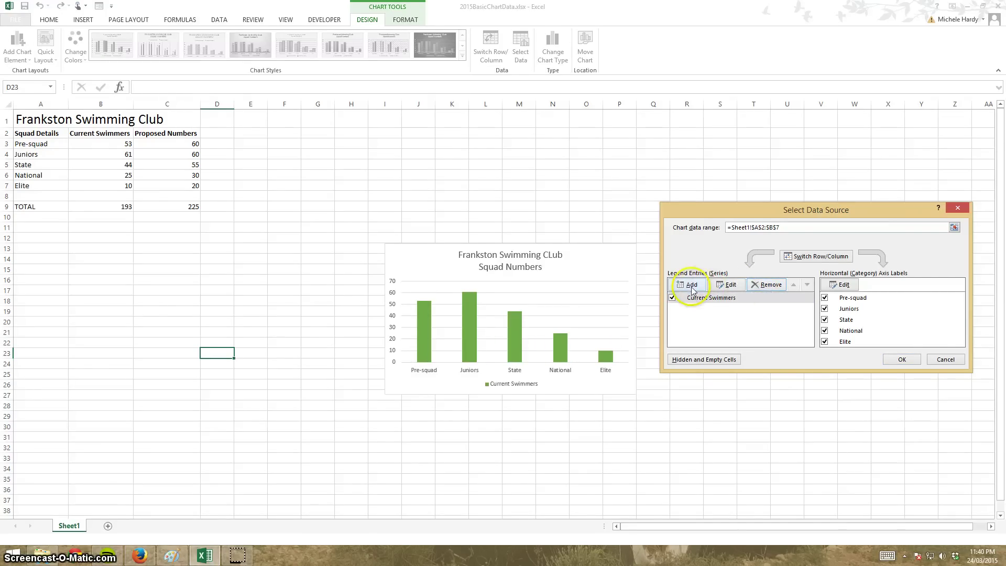
Define the new series as 'Proposed numbers' with values C3:C7 and apply the chart data.
click(693, 287)
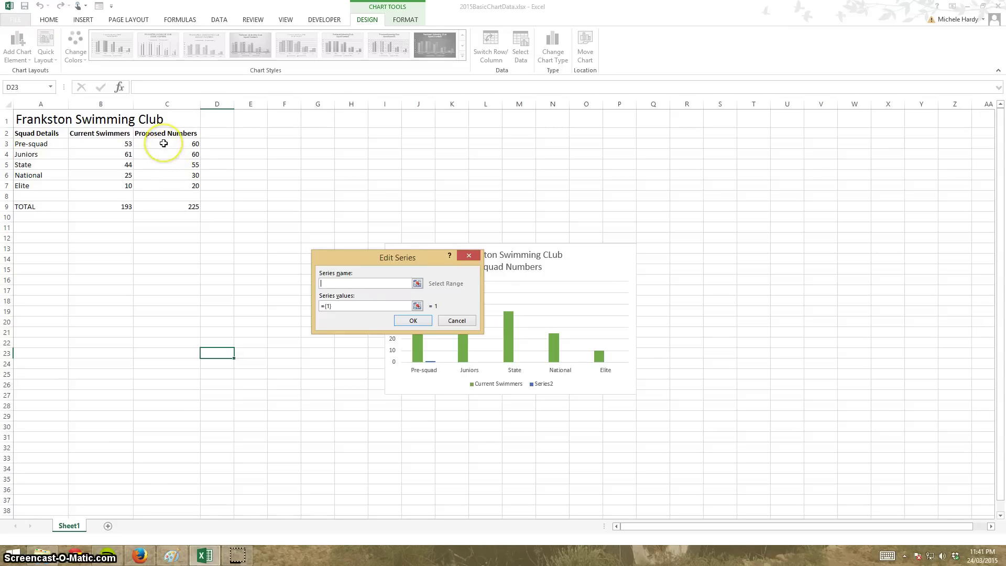
drag(164, 143, 169, 193)
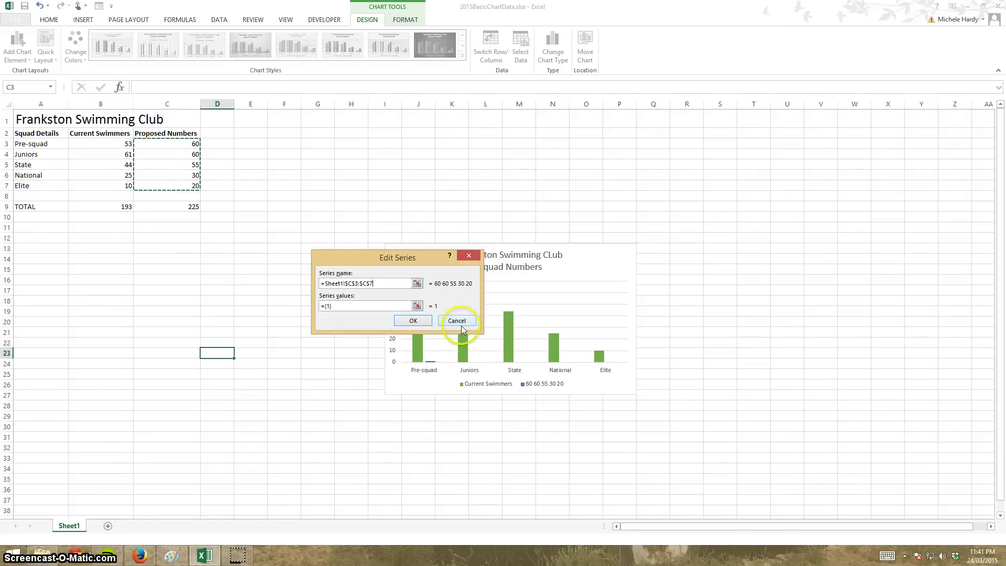
click(414, 321)
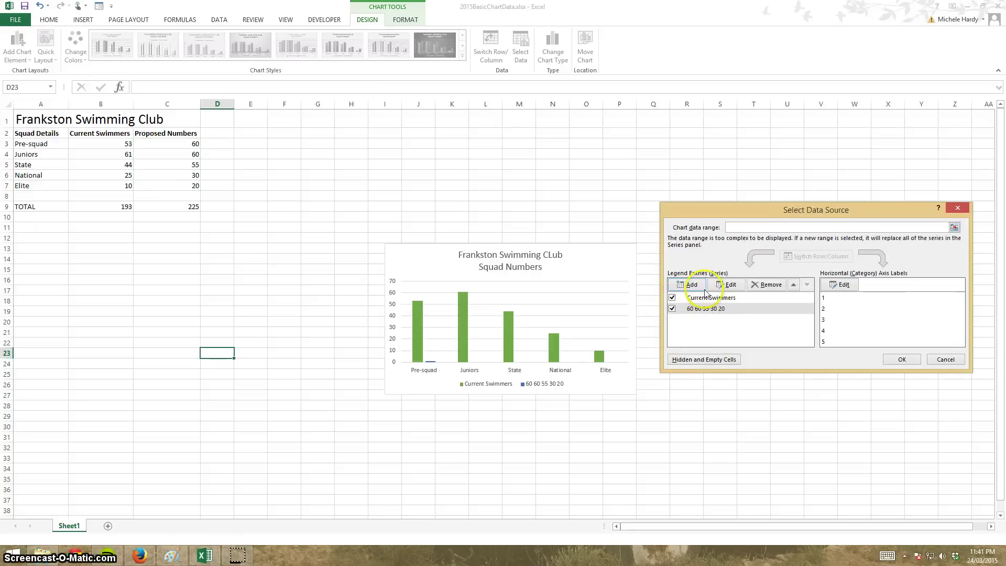
click(732, 286)
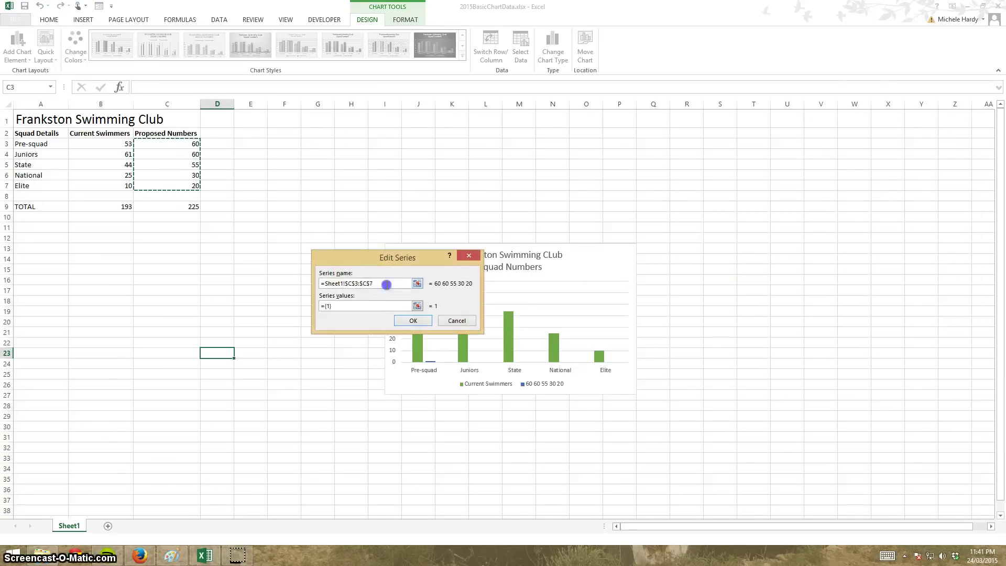
click(290, 278)
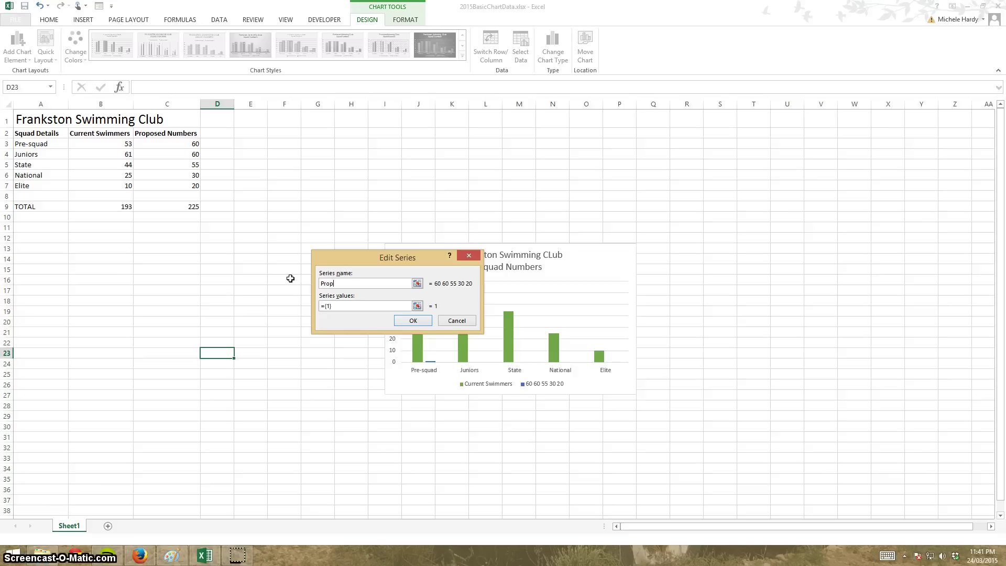
text(Proposed numbers)
click(340, 310)
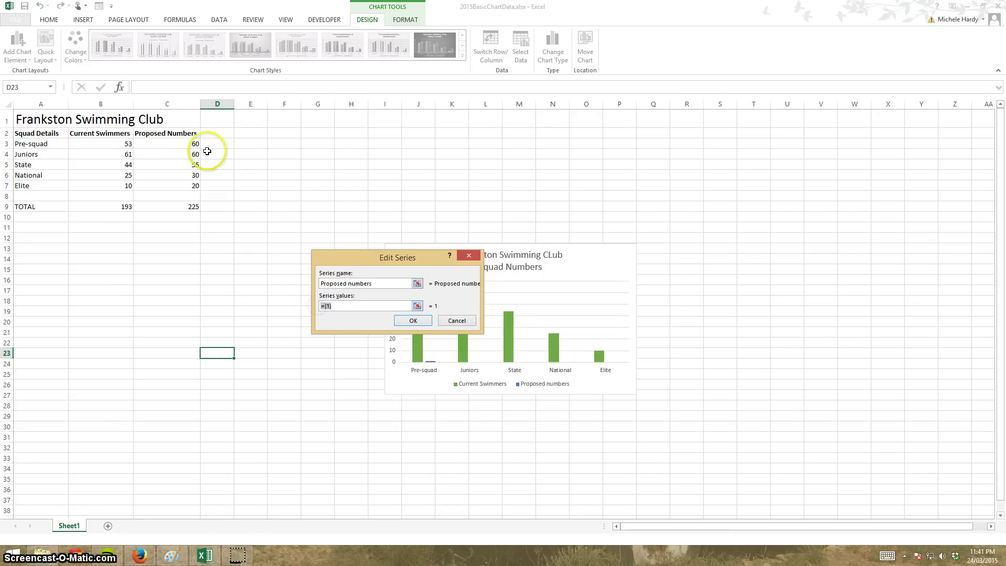
drag(189, 143, 187, 186)
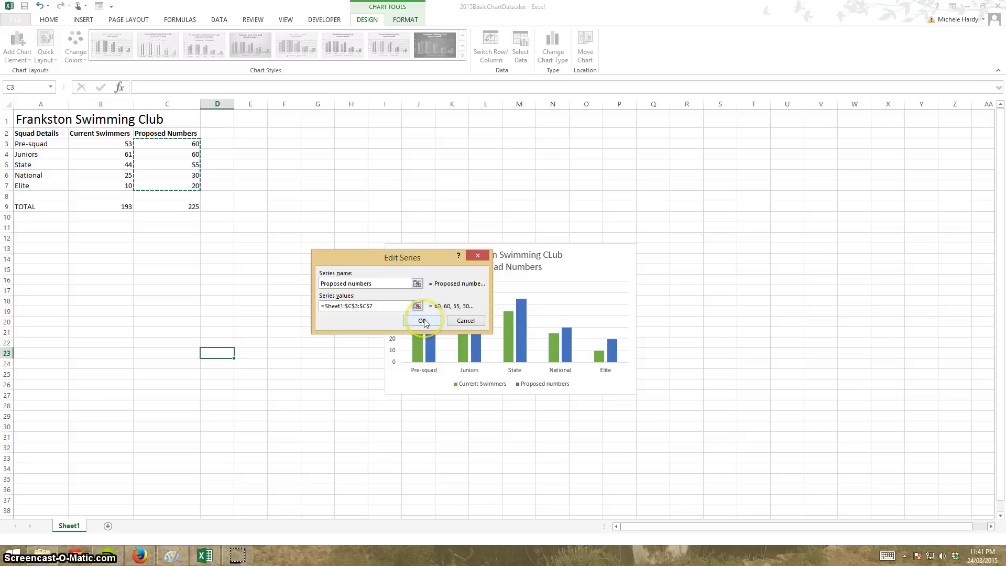
click(422, 321)
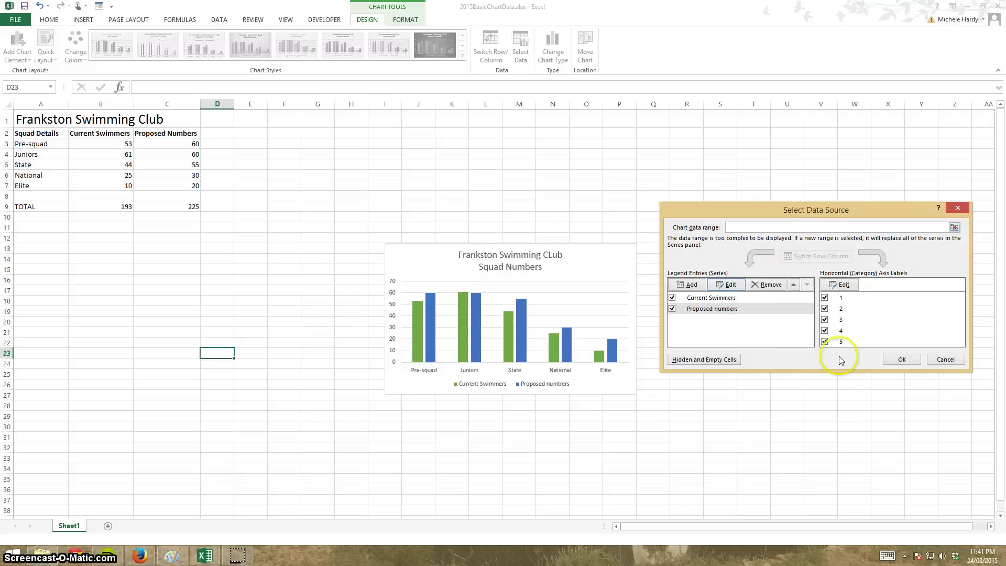
click(910, 362)
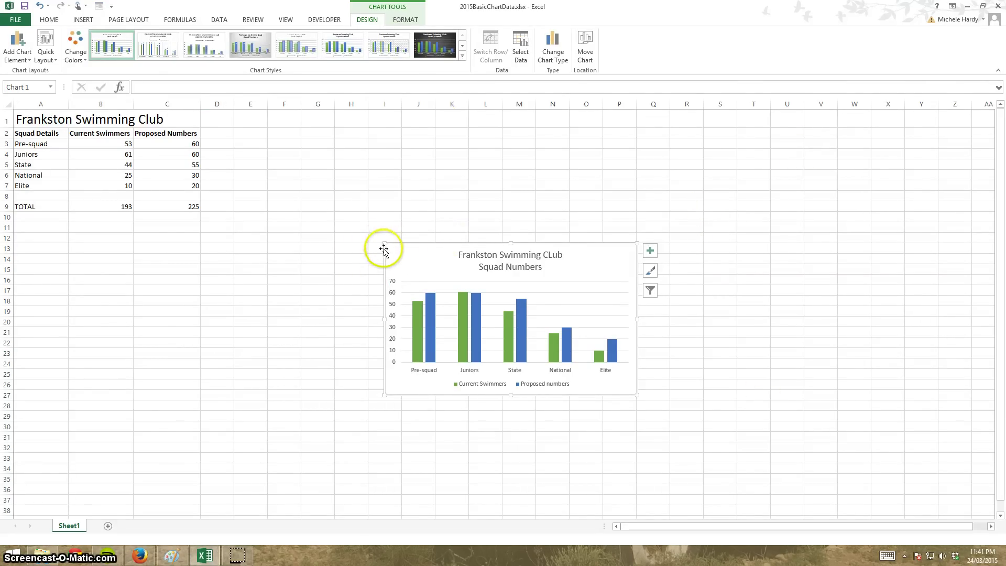
Resize the chart and position it beneath the squad table, spanning rows 12 to 29.
drag(385, 244, 323, 195)
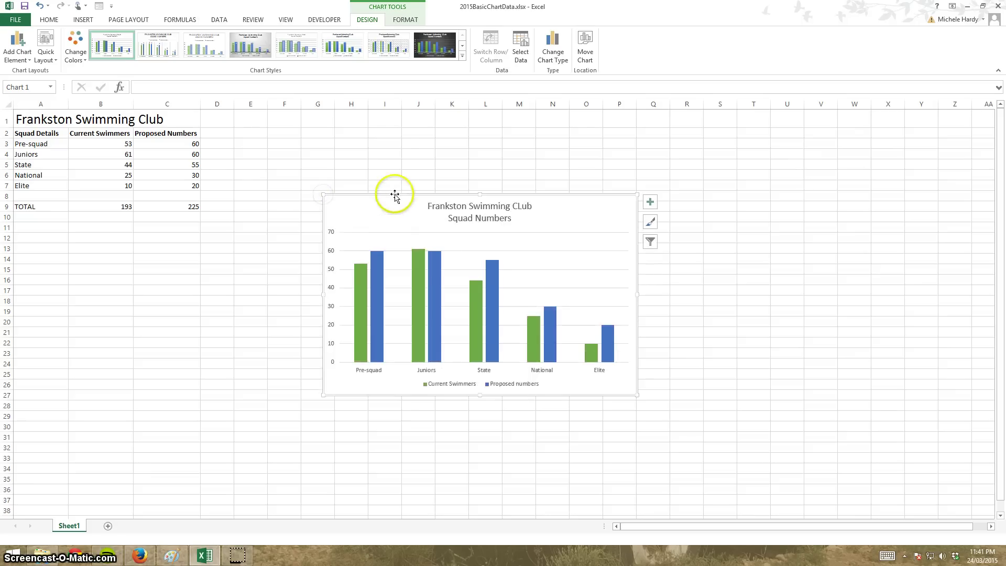
drag(395, 196, 95, 239)
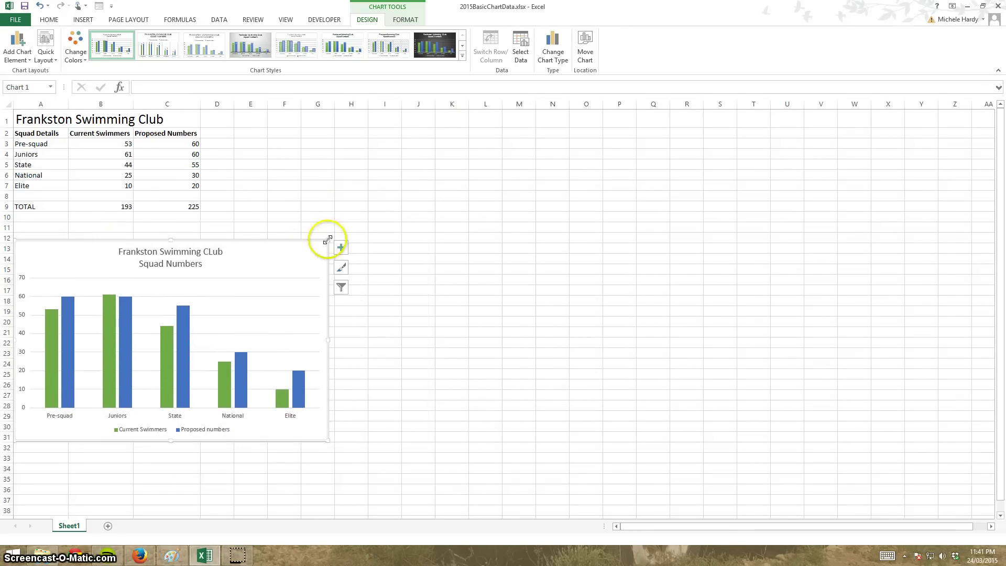
mouse_move(327, 239)
mouse_down()
mouse_move(272, 269)
mouse_move(348, 274)
mouse_move(335, 238)
mouse_move(326, 244)
mouse_up()
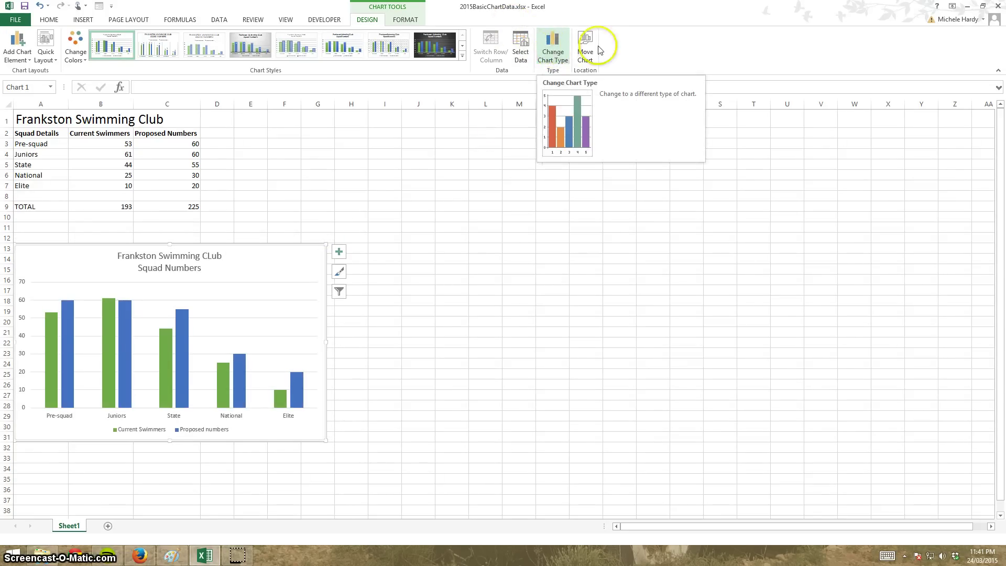
Move the chart to a new chart sheet named Chart1.
click(583, 52)
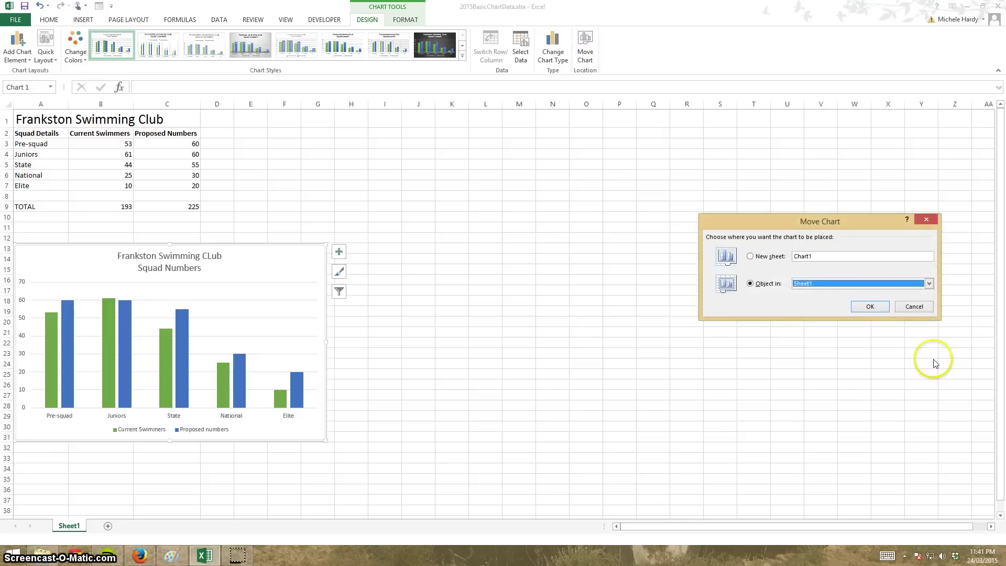
click(750, 256)
click(870, 307)
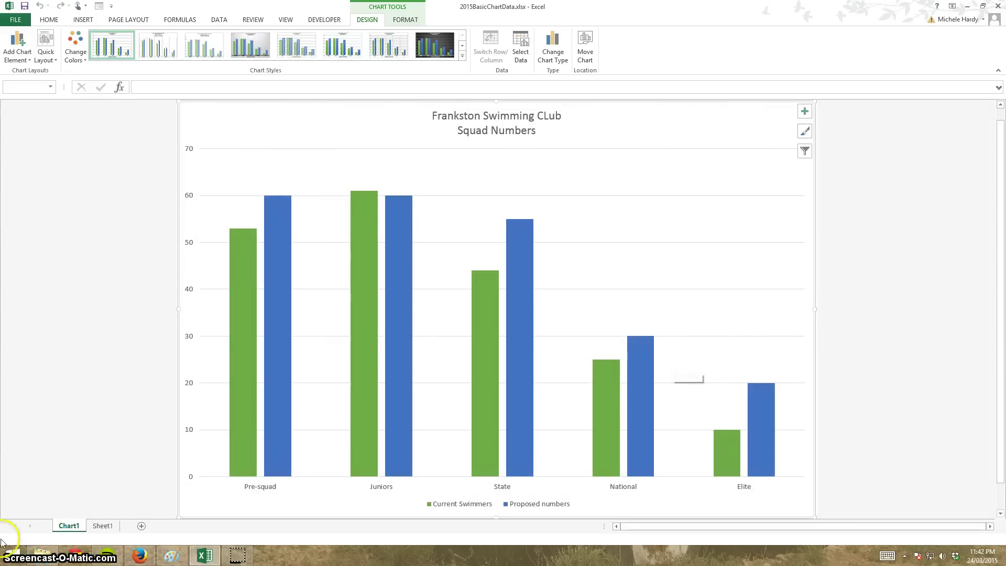
Check that Sheet1 holds only the data table, then return to the Chart1 sheet.
click(113, 526)
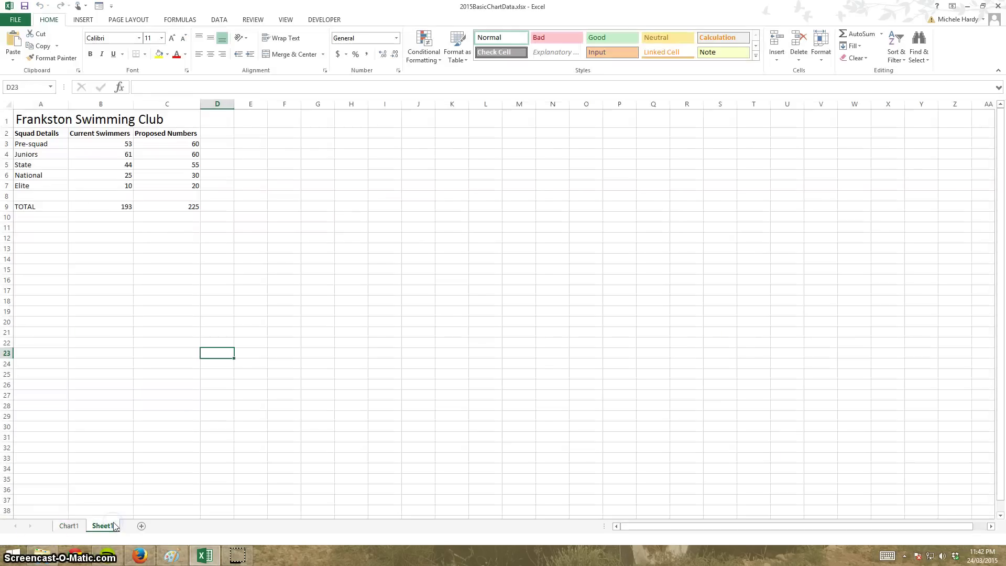
click(69, 525)
click(103, 525)
click(69, 526)
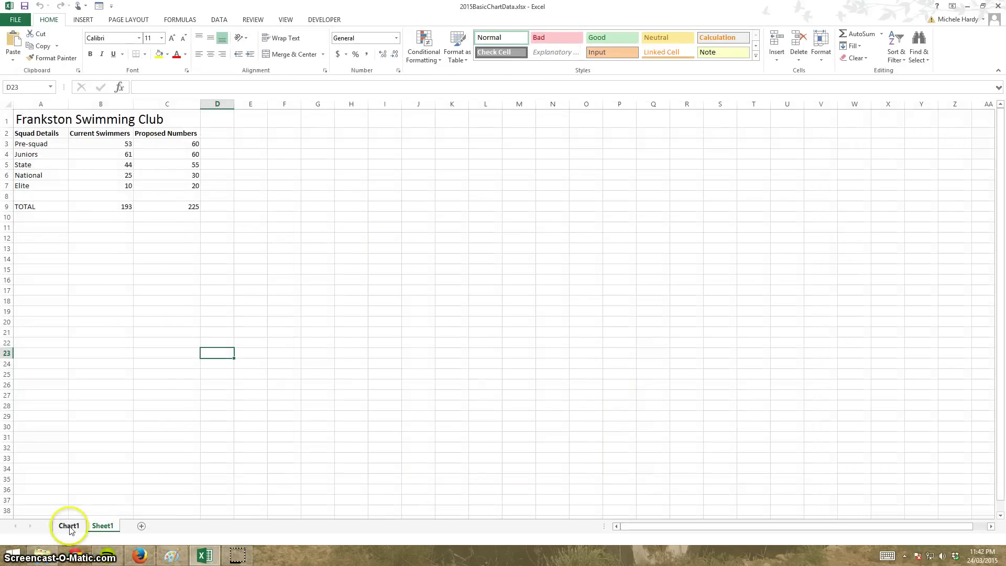